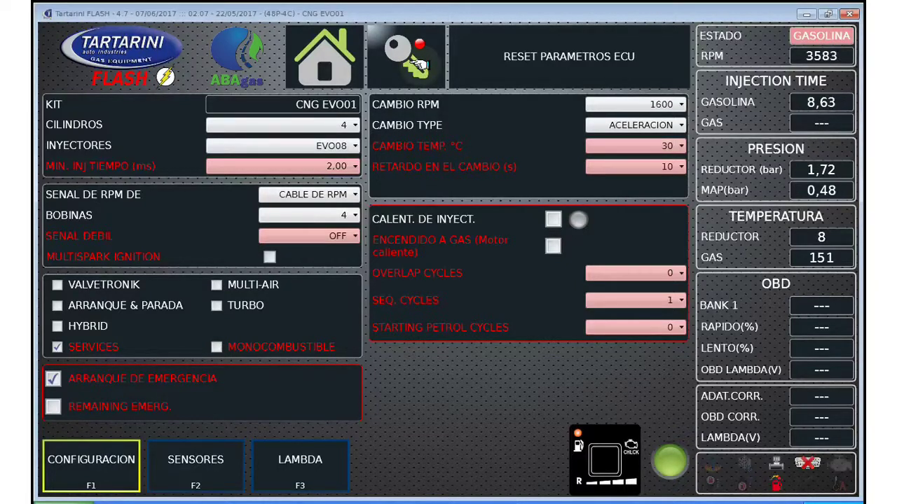
Step: Hide the advanced red parameters and set CILINDROS to 4
click(419, 65)
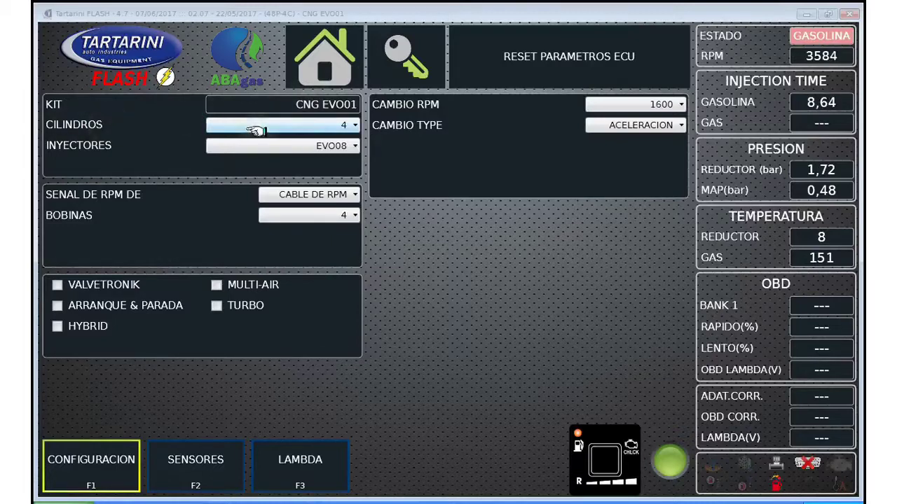
click(351, 125)
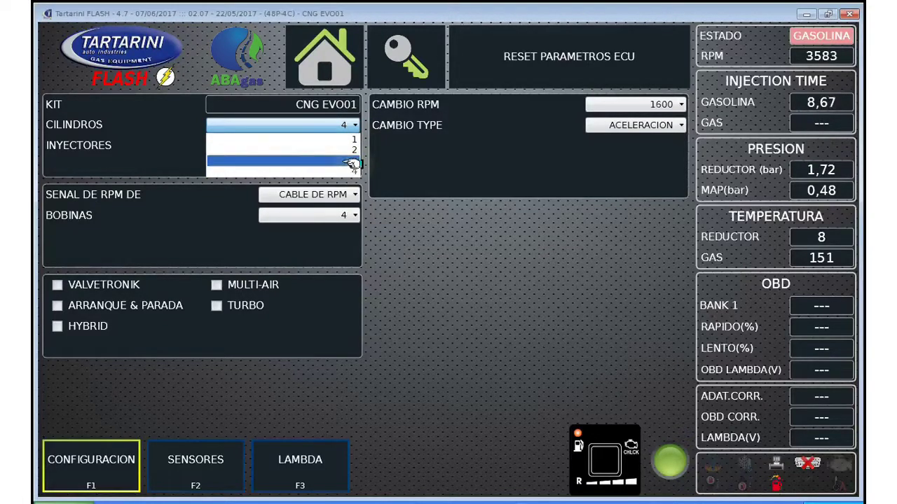
click(353, 170)
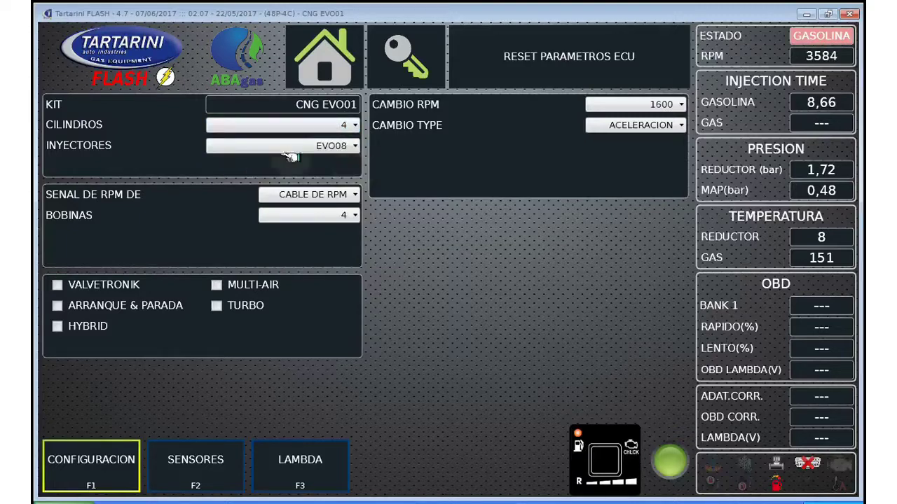
Step: Review the available options for INYECTORES and for the RPM signal source (SENAL DE RPM DE)
click(355, 145)
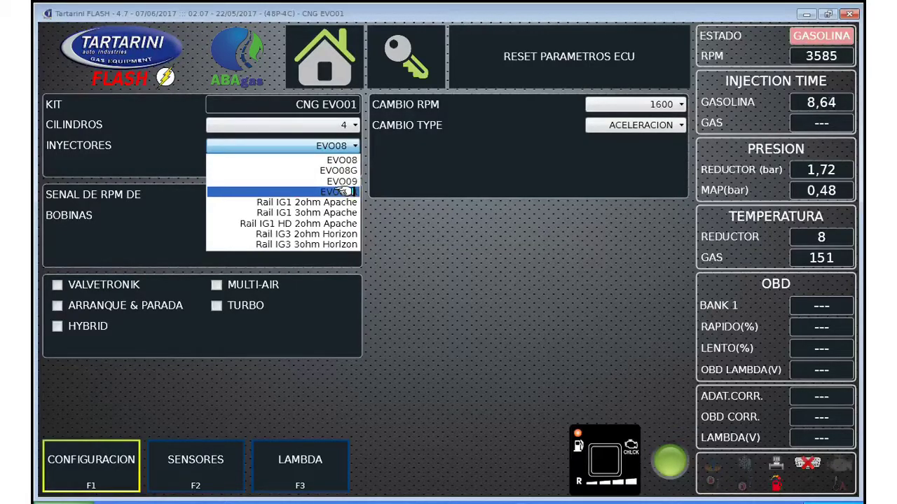
click(420, 503)
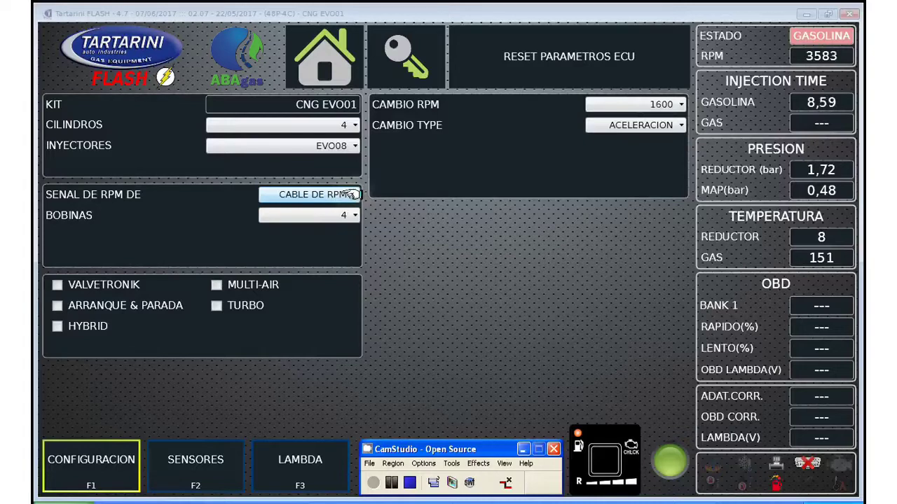
click(348, 195)
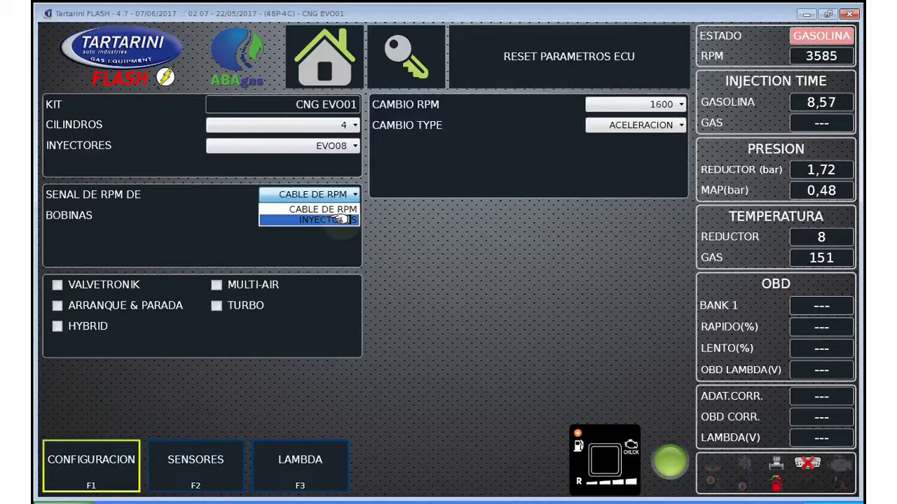
key(super)
click(309, 502)
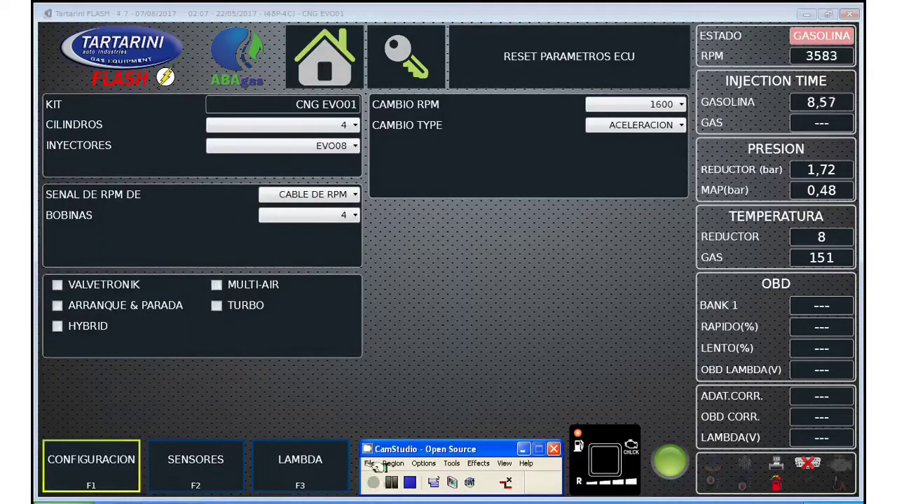
Step: Review the available coil counts for BOBINAS
click(350, 217)
click(351, 217)
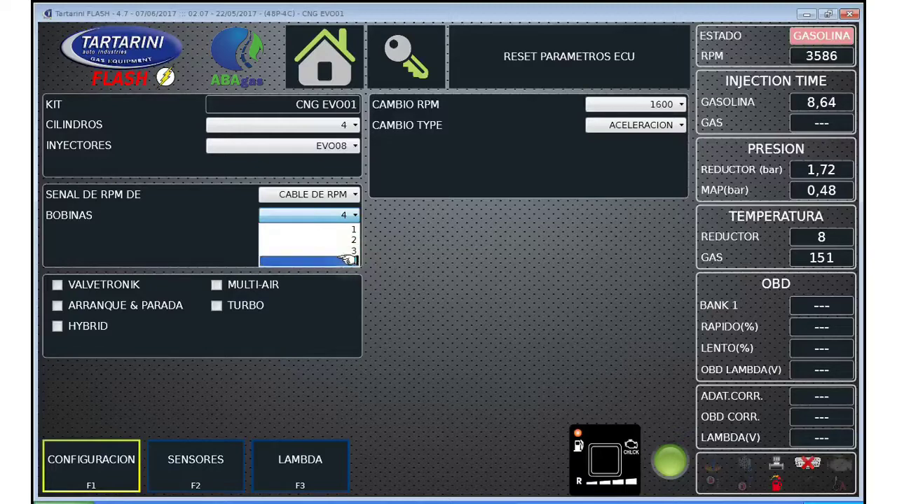
click(351, 214)
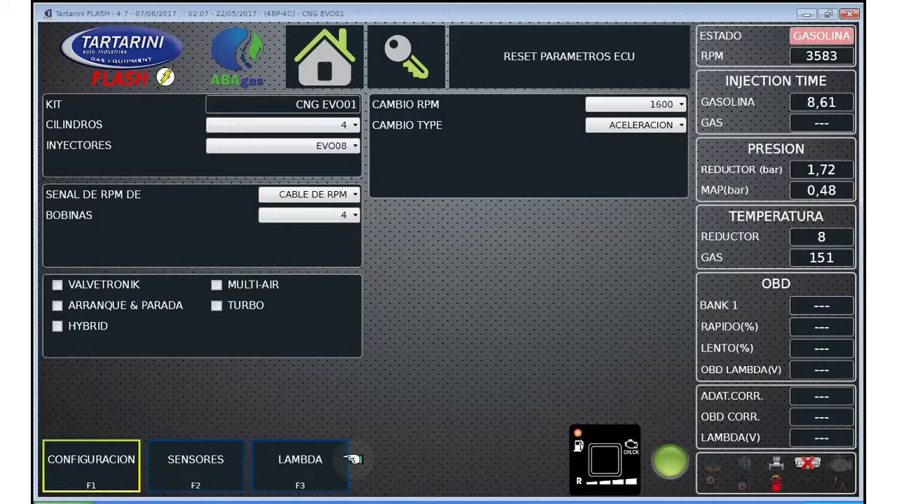
click(207, 503)
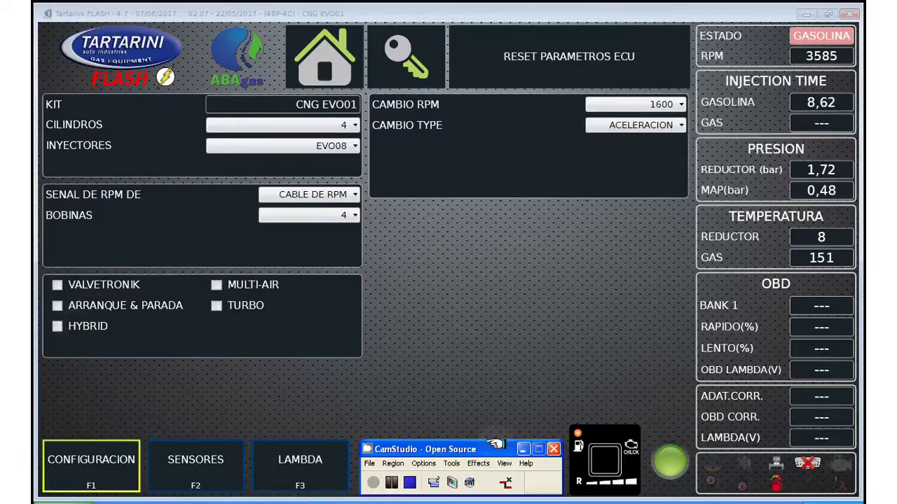
Step: Set CAMBIO RPM to 1600 and review the options for CAMBIO TYPE
click(669, 104)
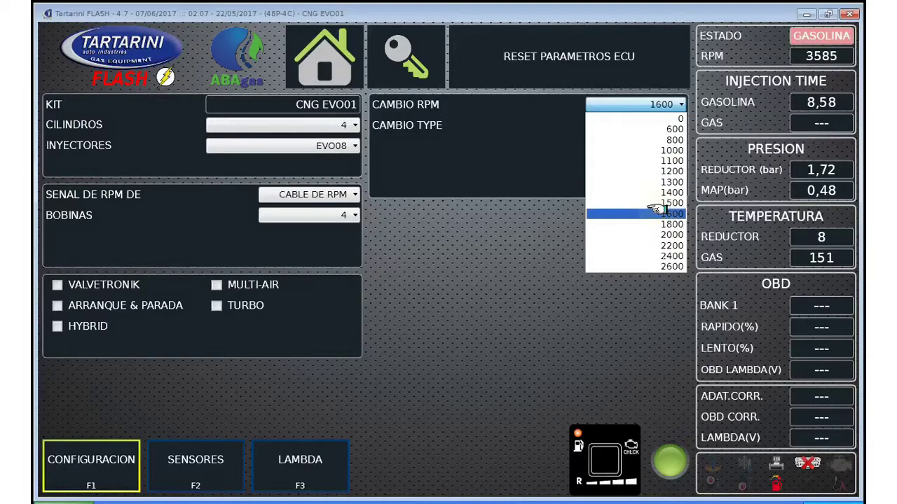
click(661, 213)
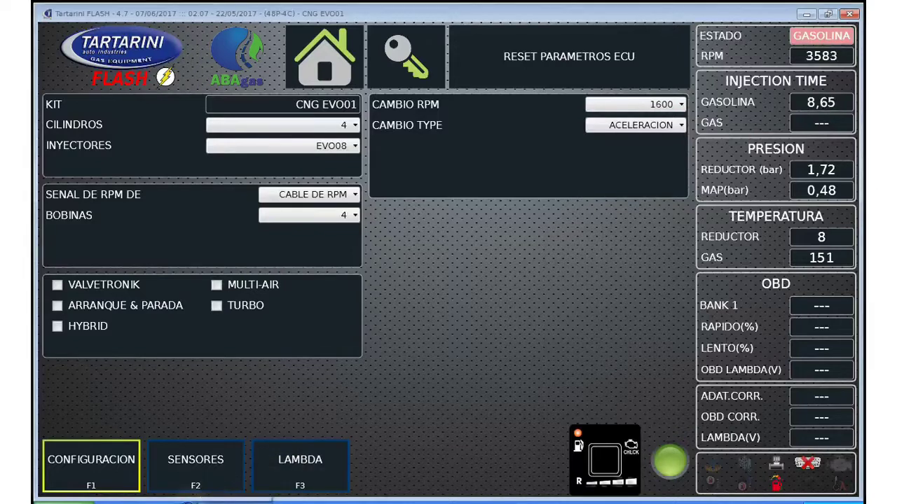
click(340, 501)
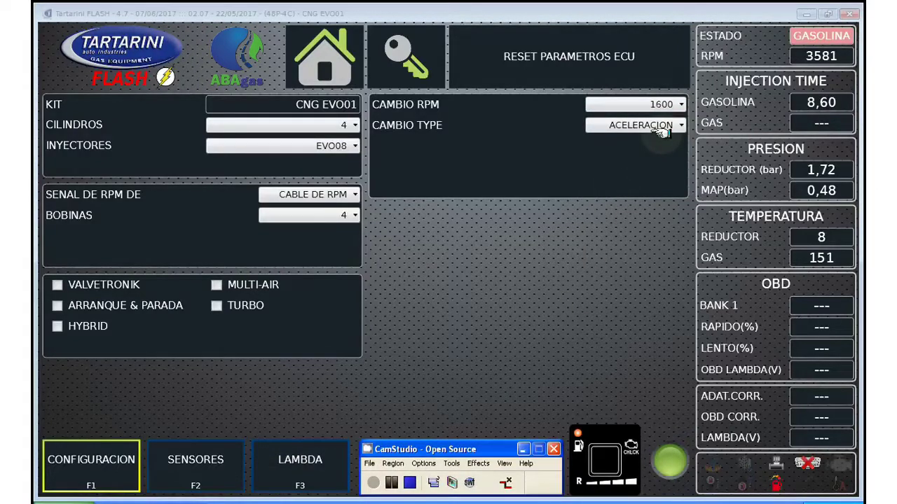
click(674, 125)
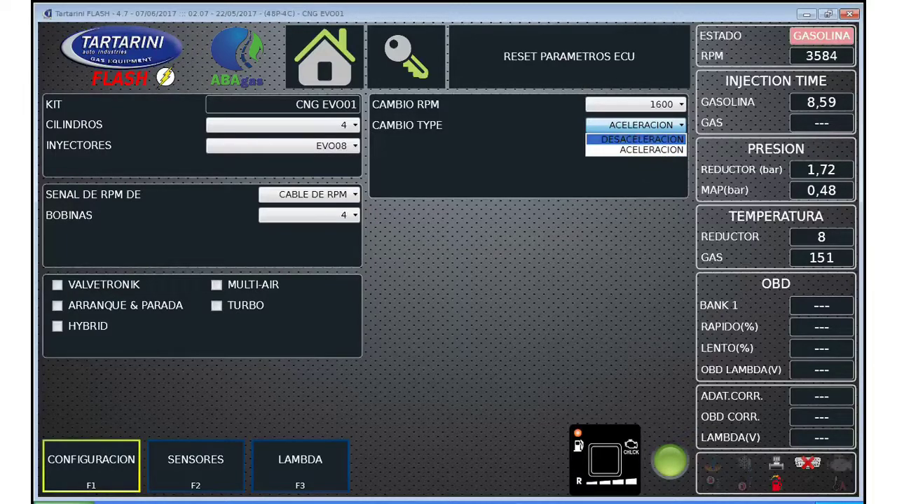
click(319, 499)
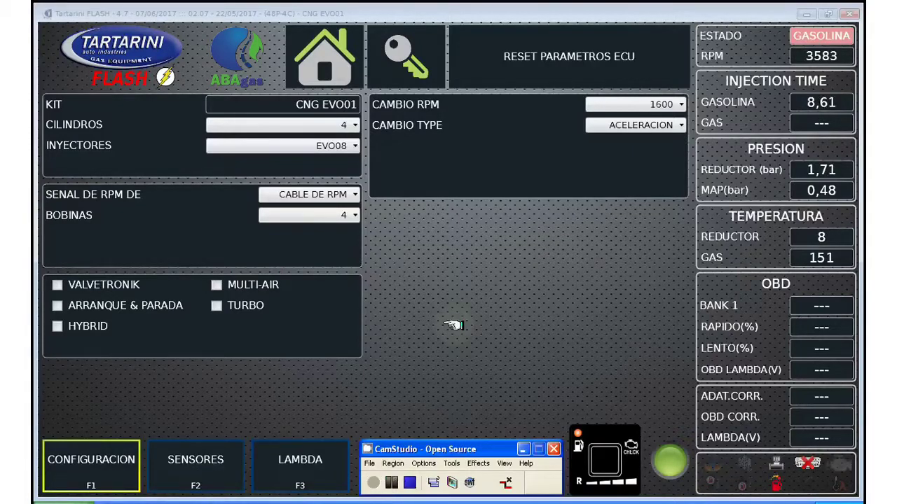
Step: Show the advanced red parameters and set MIN. INJ TIEMPO to 2,00 ms
click(413, 64)
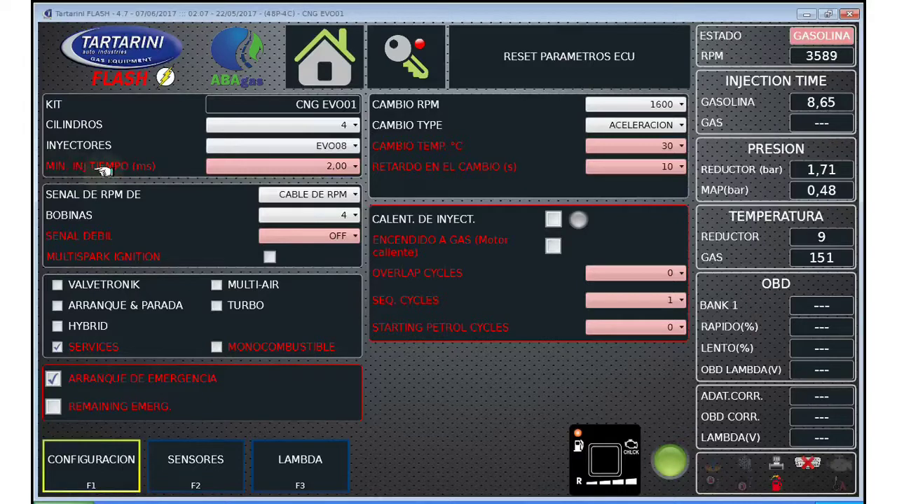
click(350, 166)
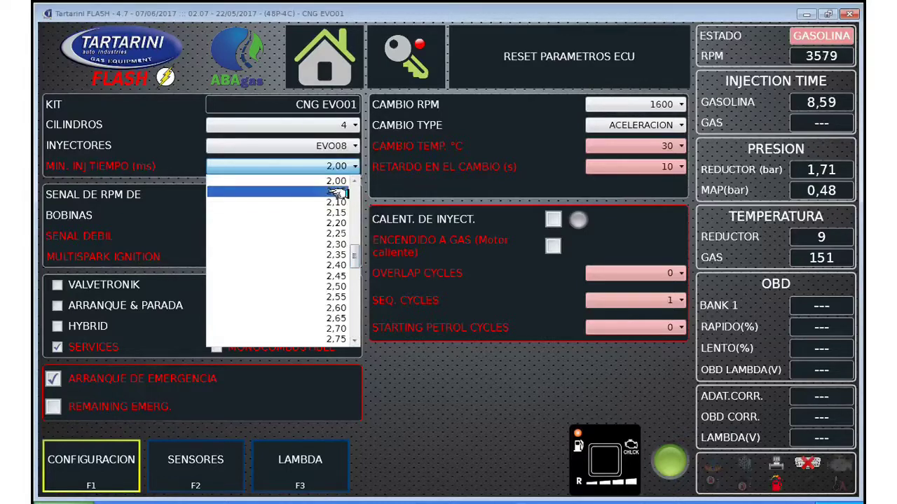
scroll(351, 210, up, 2)
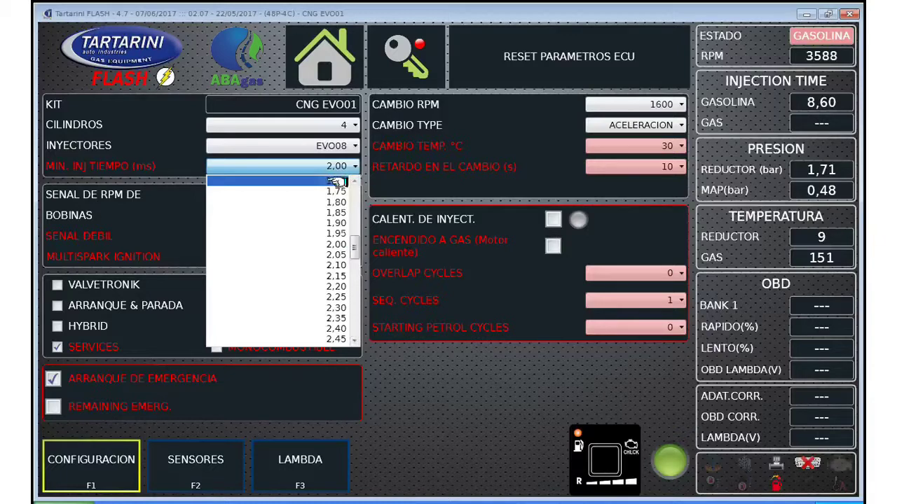
click(335, 242)
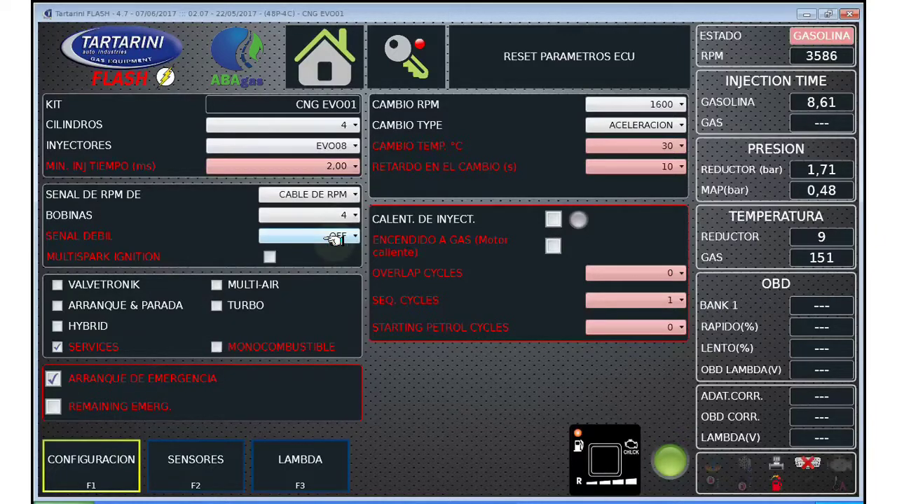
Step: Try 1,70 ms as the minimum injection time and restore it to 2,00 ms
click(356, 167)
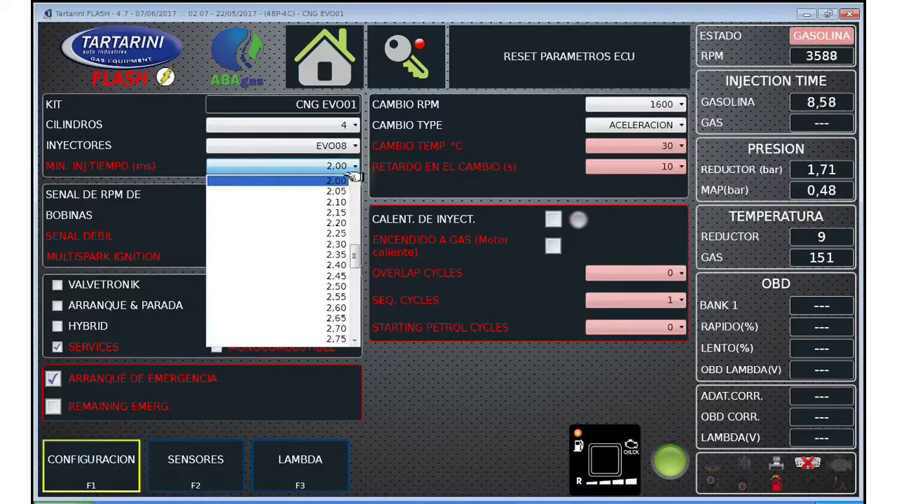
scroll(353, 181, up, 1)
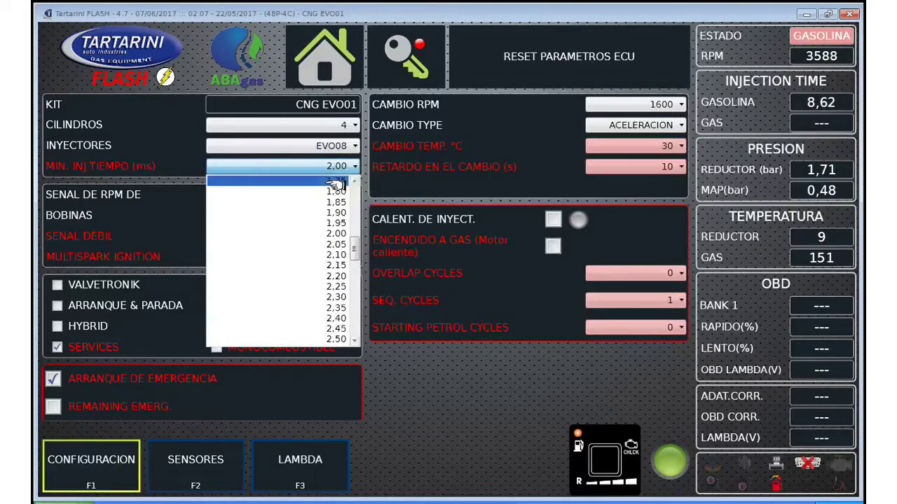
click(348, 180)
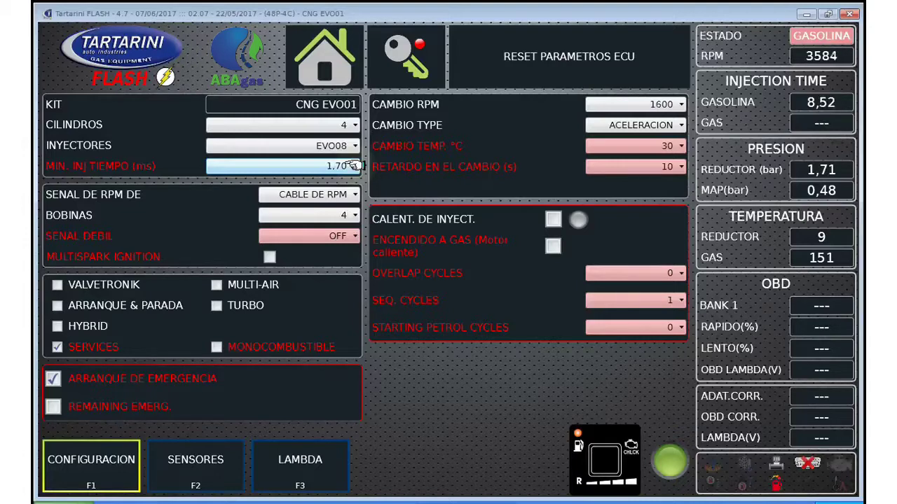
click(352, 166)
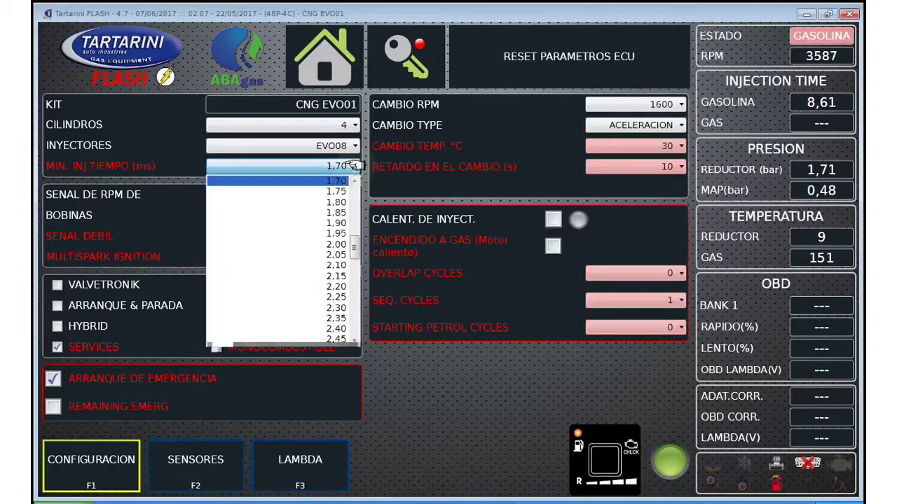
click(335, 244)
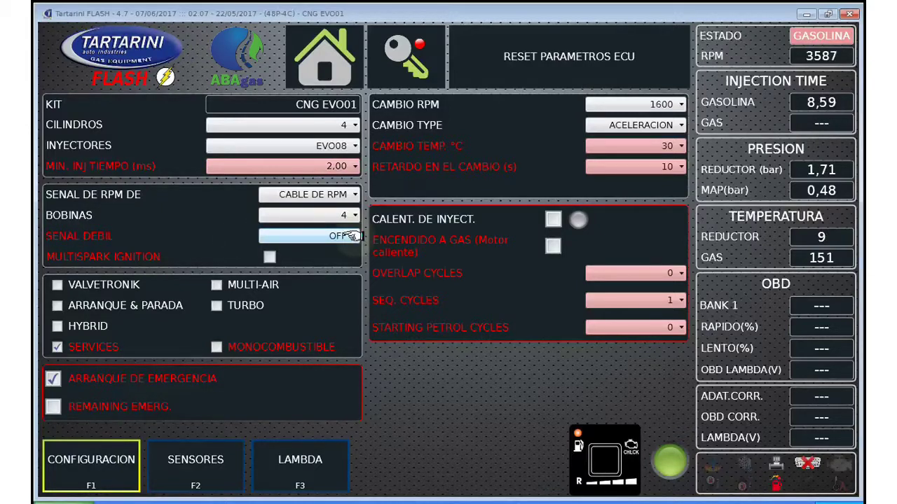
Step: Review the available options for the weak signal setting (SENAL DEBIL)
click(352, 236)
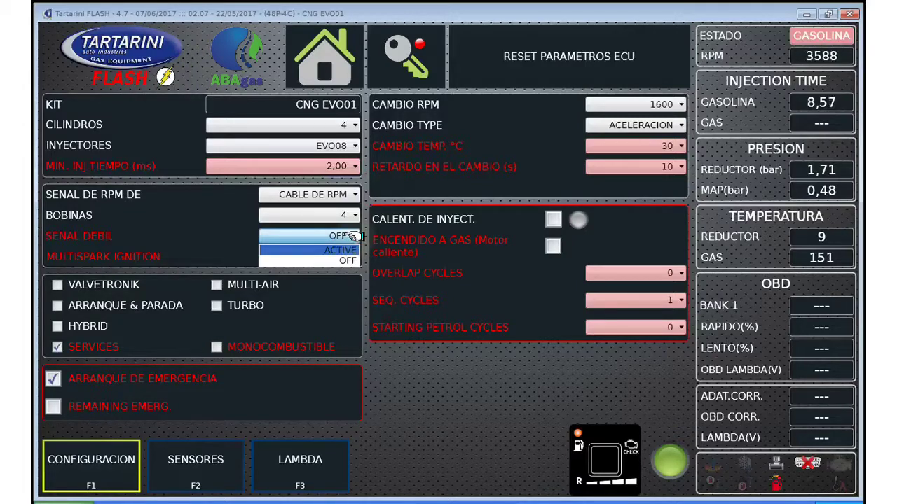
click(354, 236)
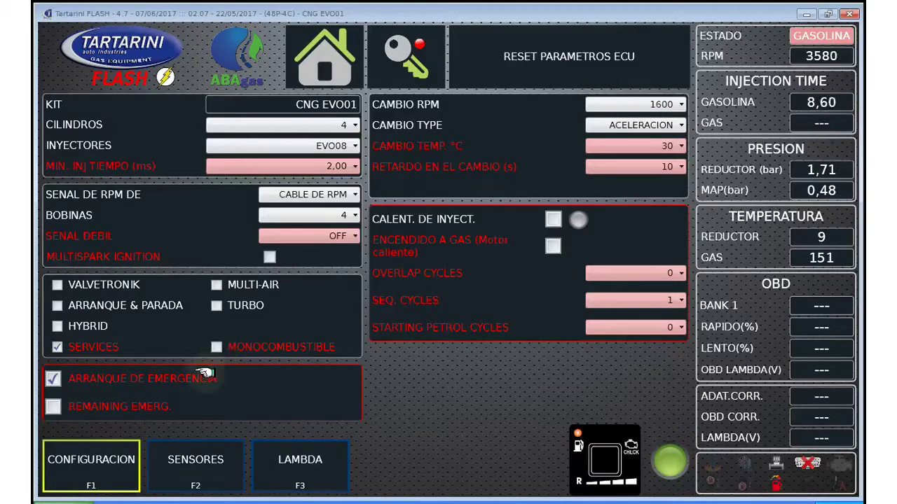
Step: Toggle ARRANQUE DE EMERGENCIA off and back on, and enable REMAINING EMERG
click(52, 378)
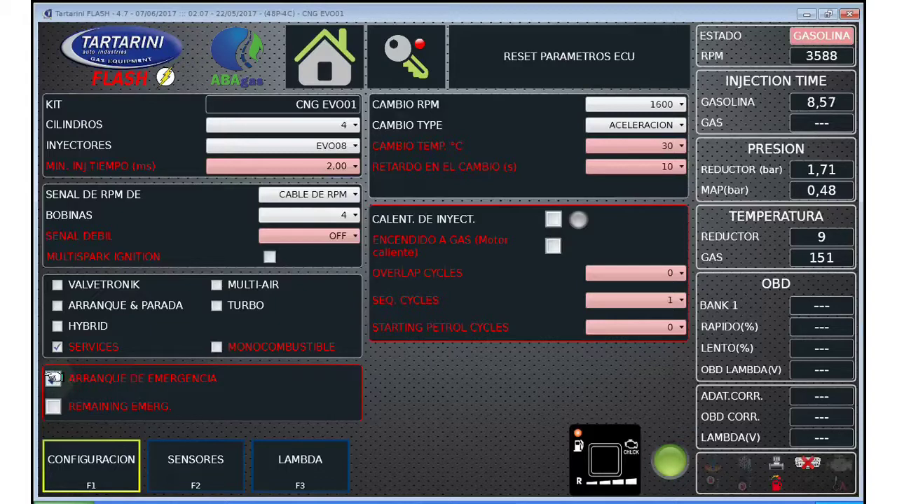
click(53, 378)
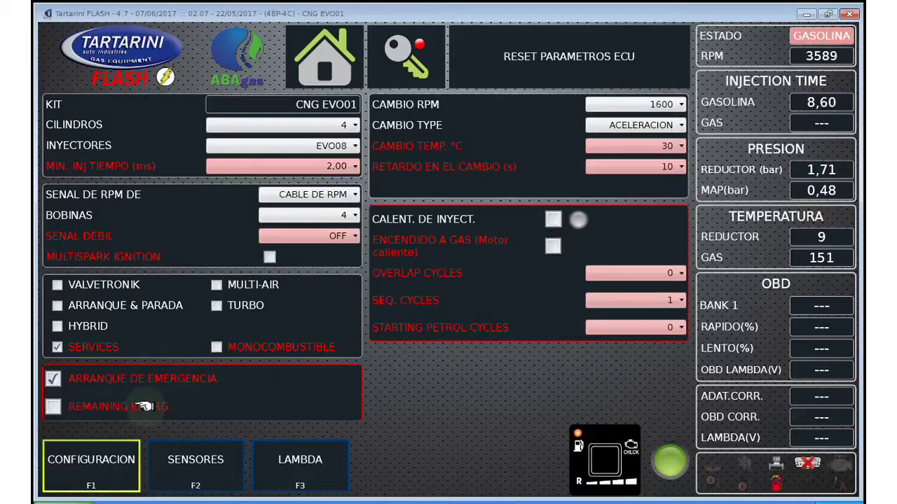
click(54, 407)
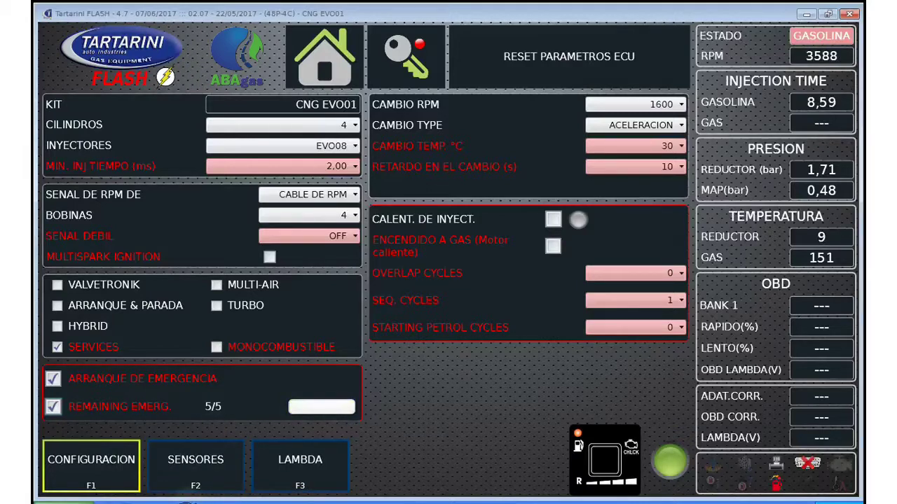
click(326, 500)
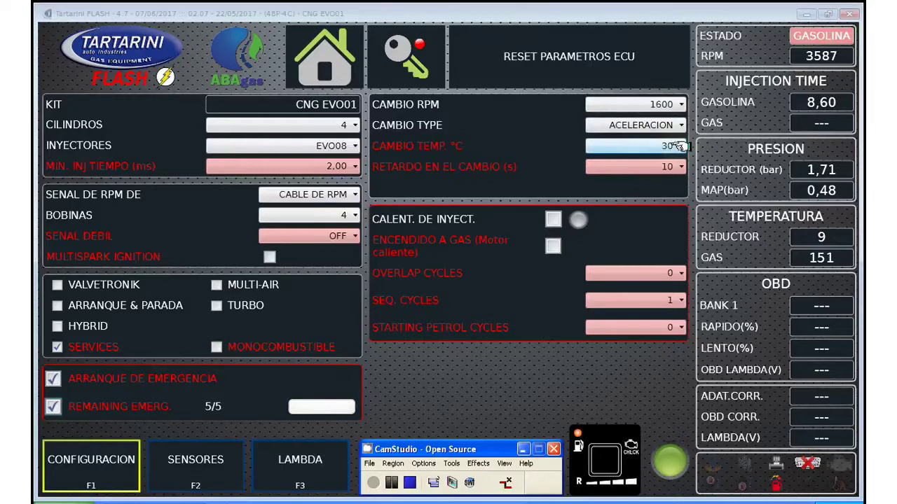
Step: Set the gas changeover temperature (CAMBIO TEMP.) to 30 °C
click(677, 146)
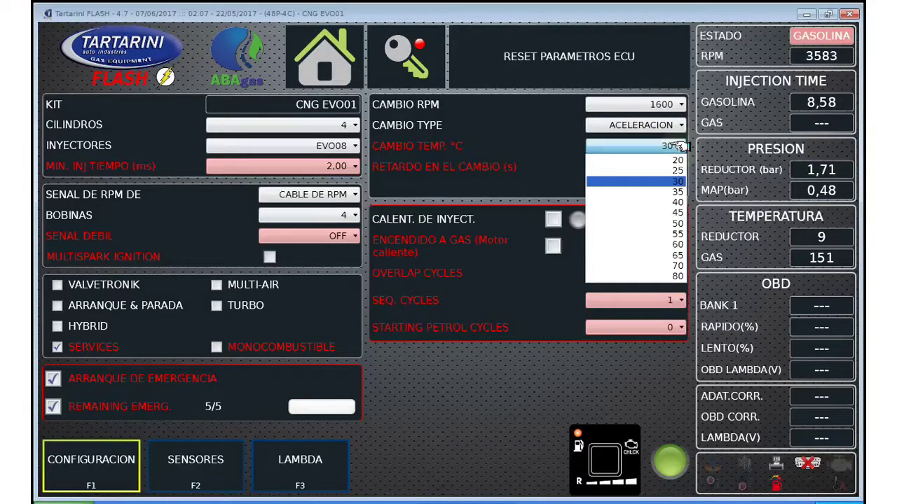
click(671, 181)
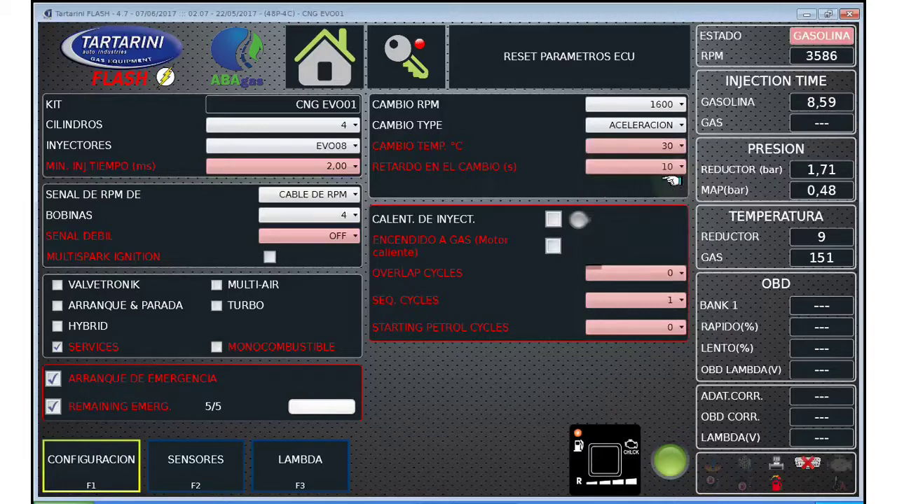
click(677, 146)
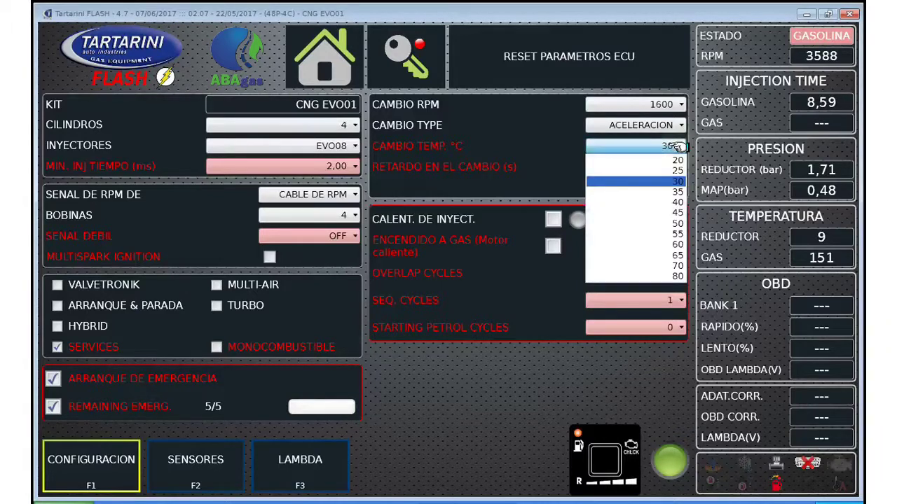
click(671, 181)
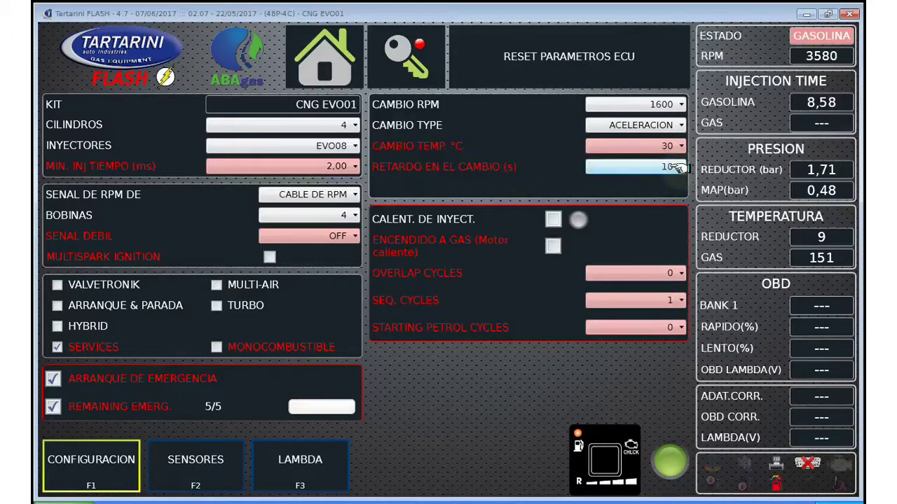
click(390, 502)
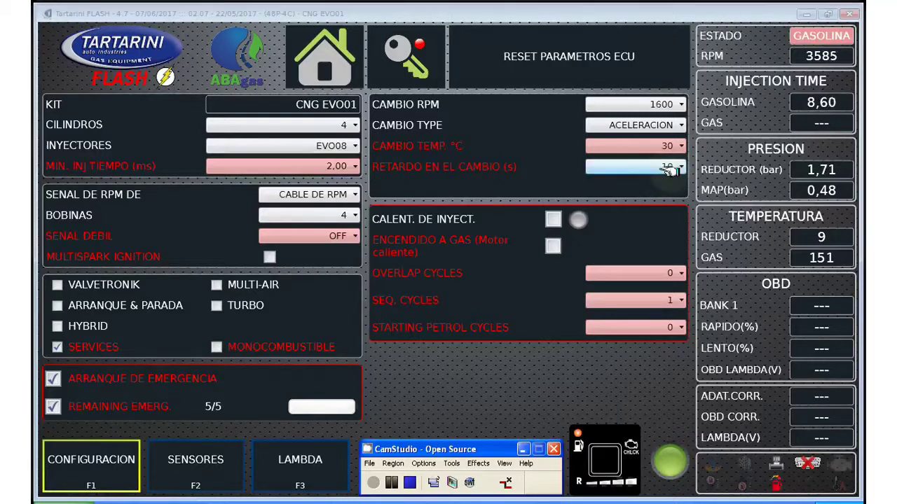
Step: Go through the changeover delay options (RETARDO EN EL CAMBIO) and select 10 s
scroll(666, 167, down, 2)
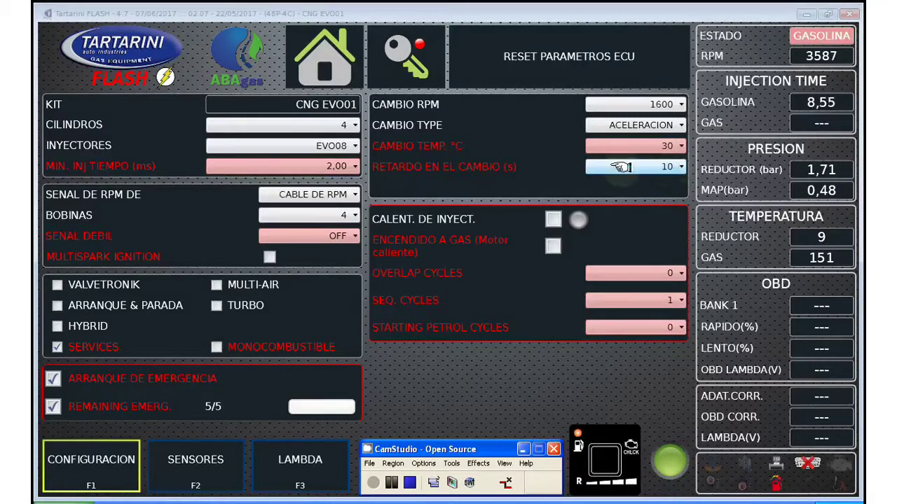
click(674, 166)
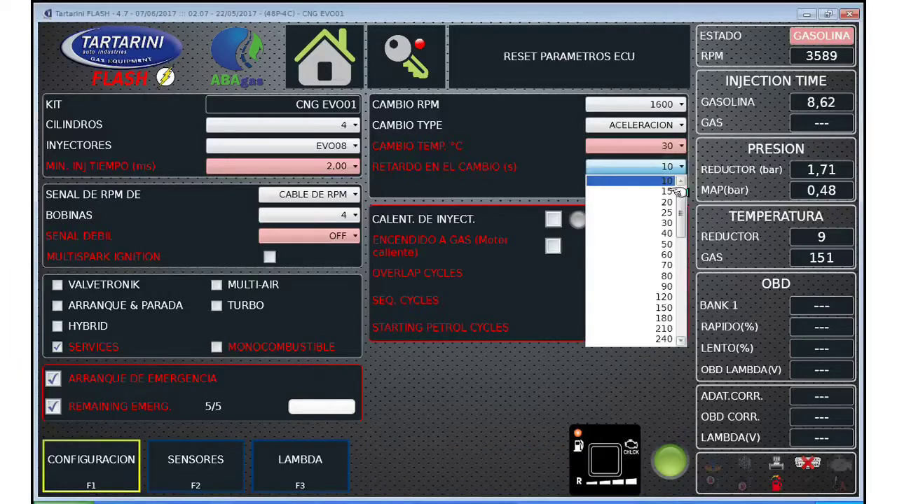
scroll(677, 201, up, 1)
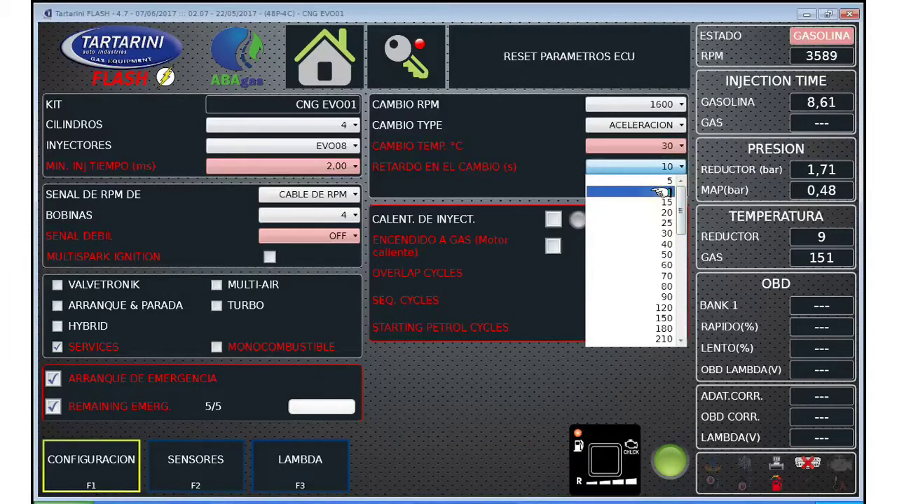
click(661, 192)
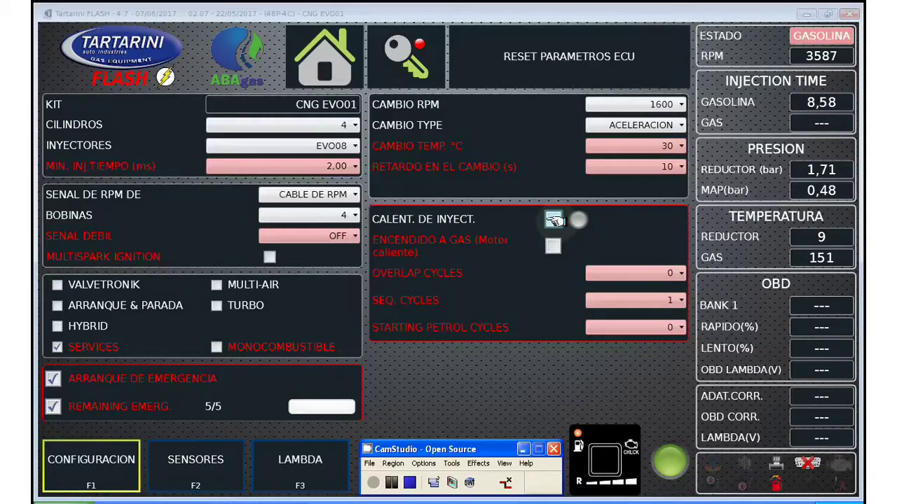
Step: Toggle injector heating (CALENT. DE INYECT.) on and back off, and enable ENCENDIDO A GAS (Motor caliente)
click(554, 220)
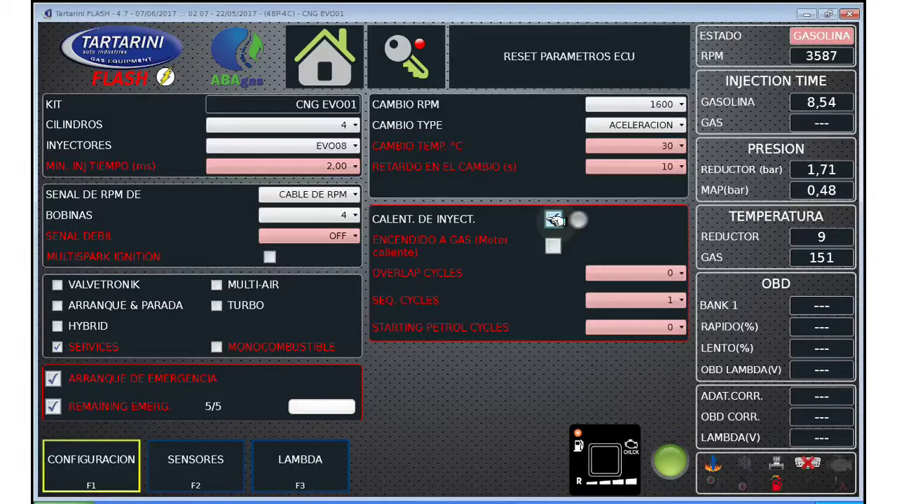
click(554, 220)
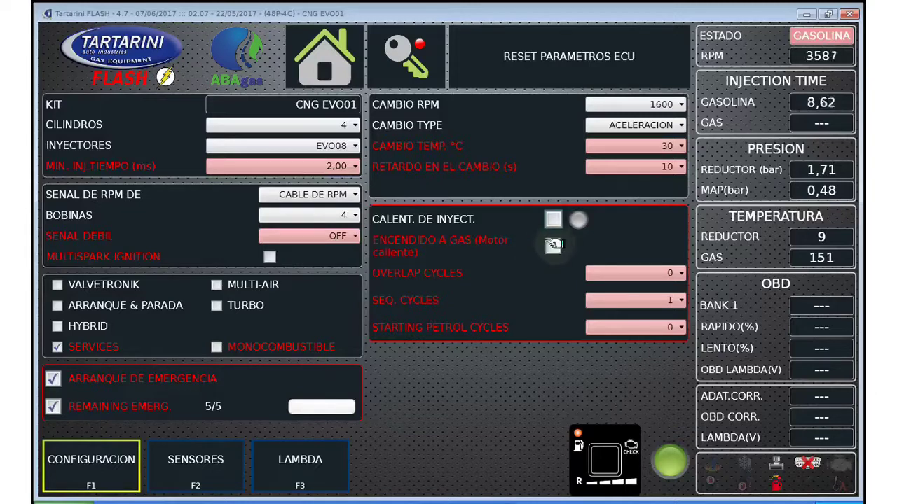
click(554, 246)
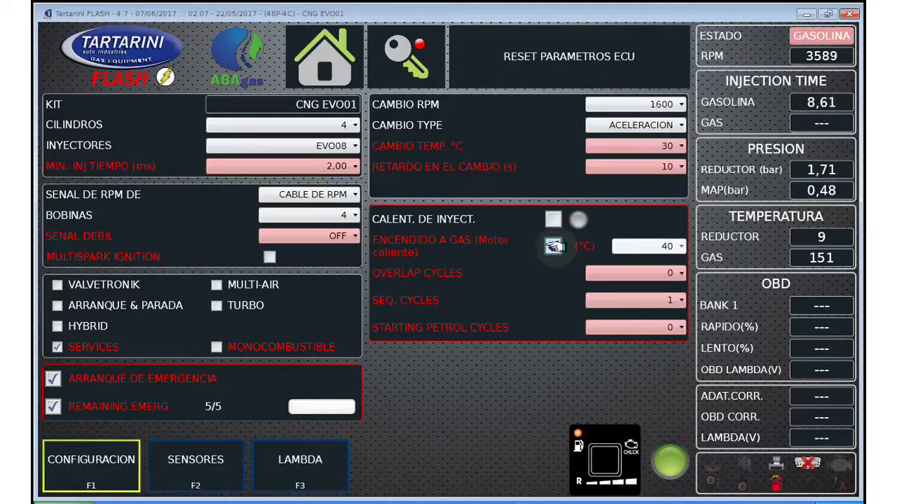
click(553, 246)
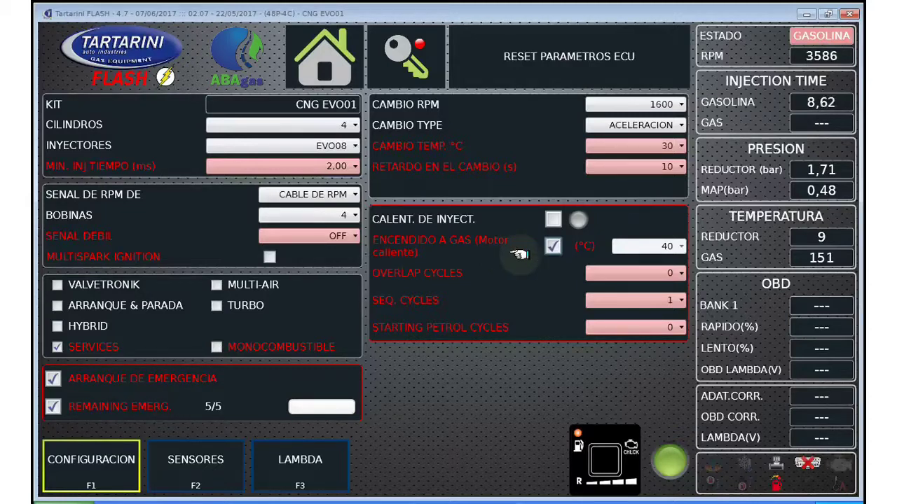
click(554, 247)
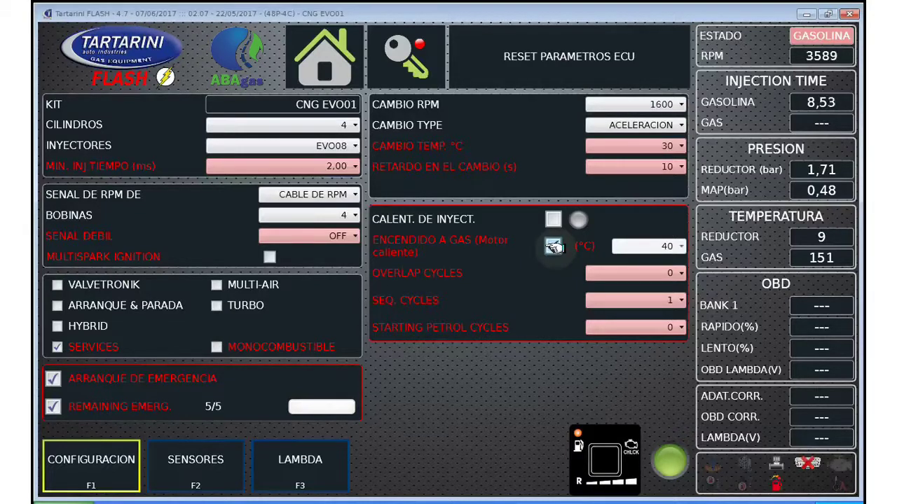
click(554, 247)
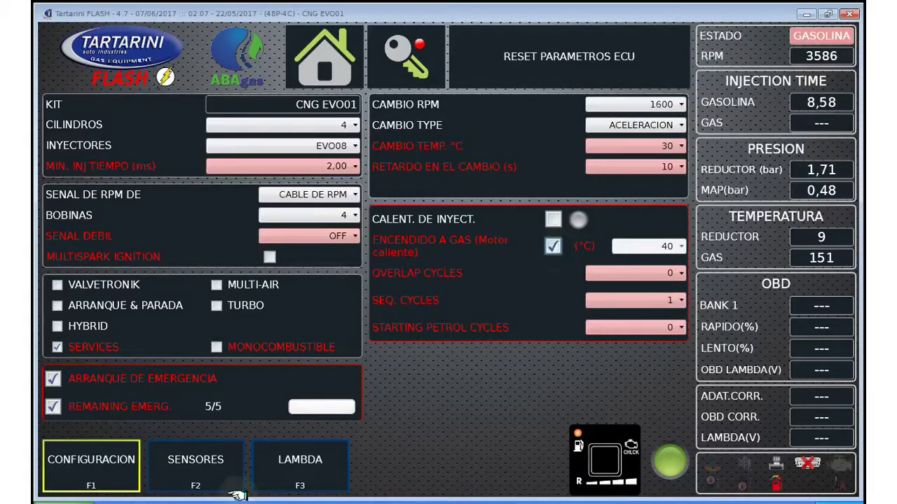
click(226, 501)
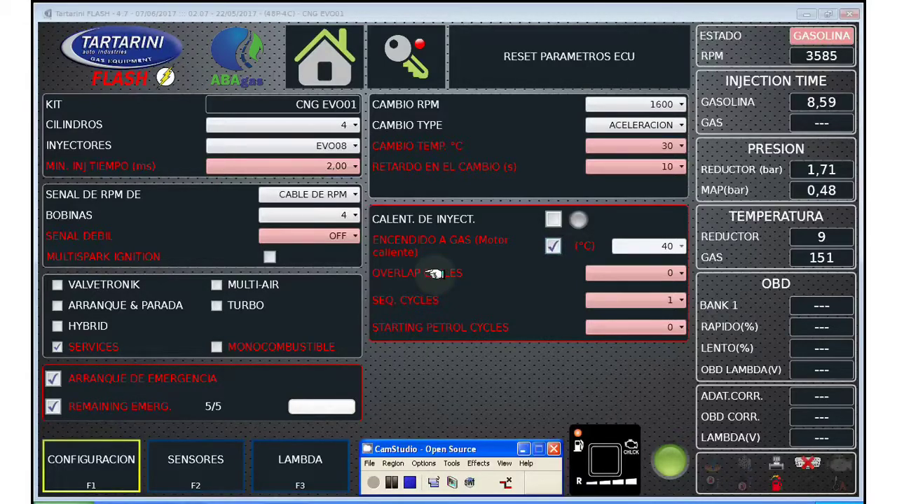
Step: Set OVERLAP CYCLES to 0 for the changeover to gas
click(676, 274)
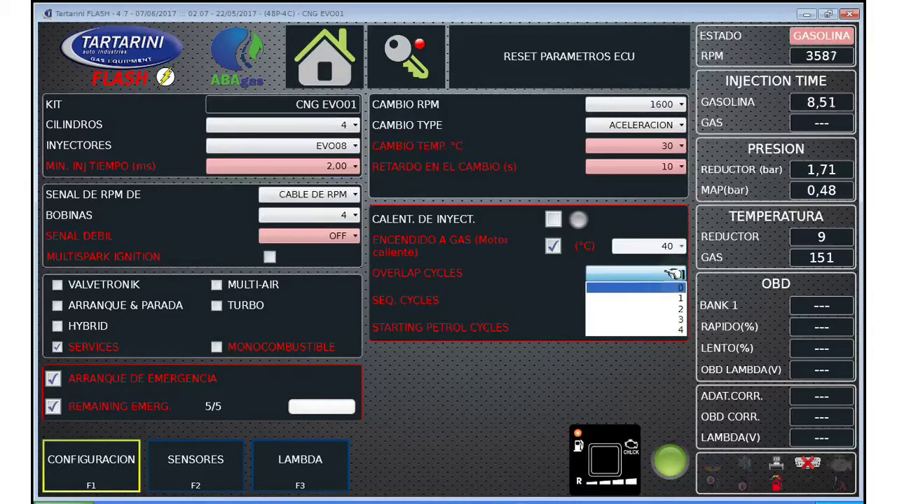
click(669, 287)
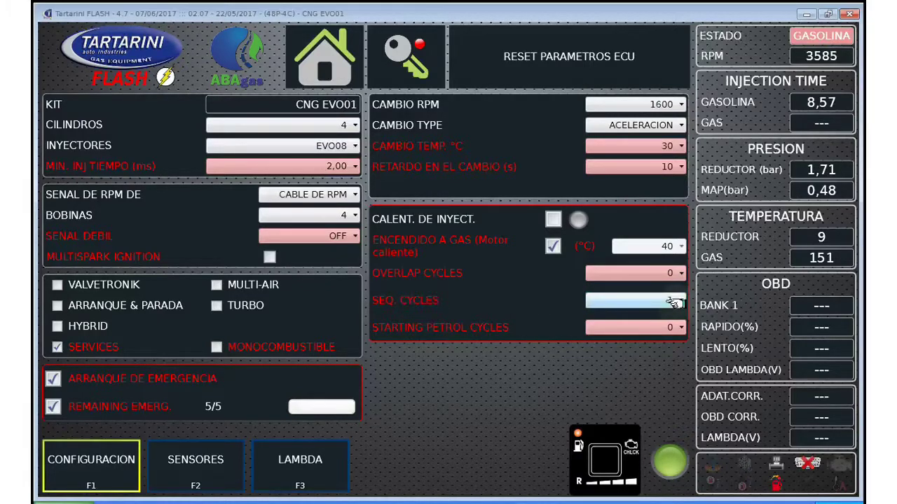
click(185, 501)
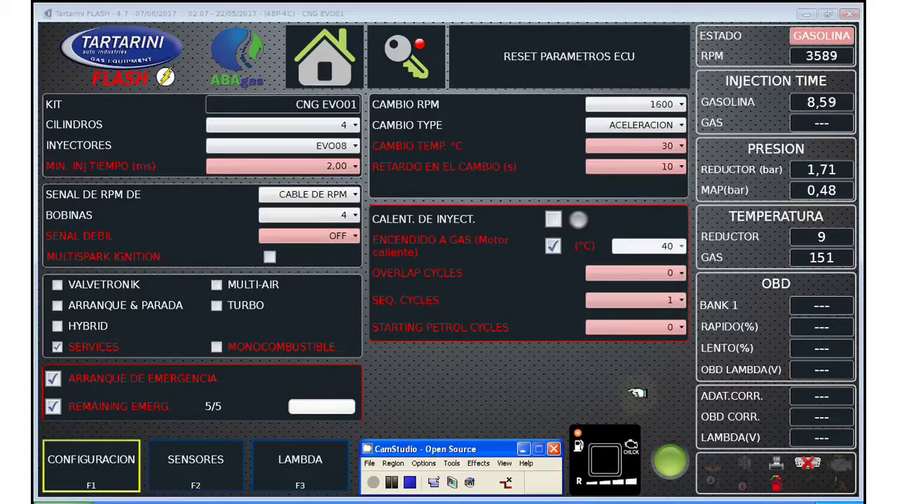
Step: Try 2 and 0 as the SEQ. CYCLES value and restore it to 1
click(669, 301)
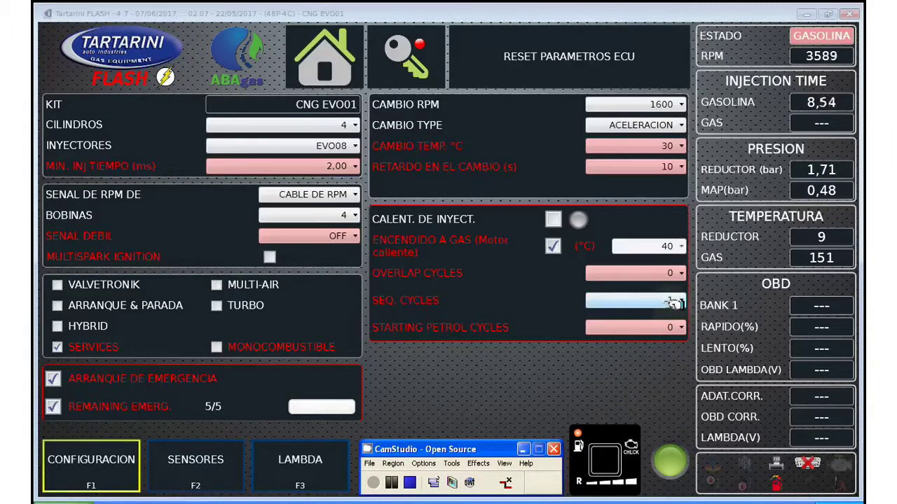
click(678, 301)
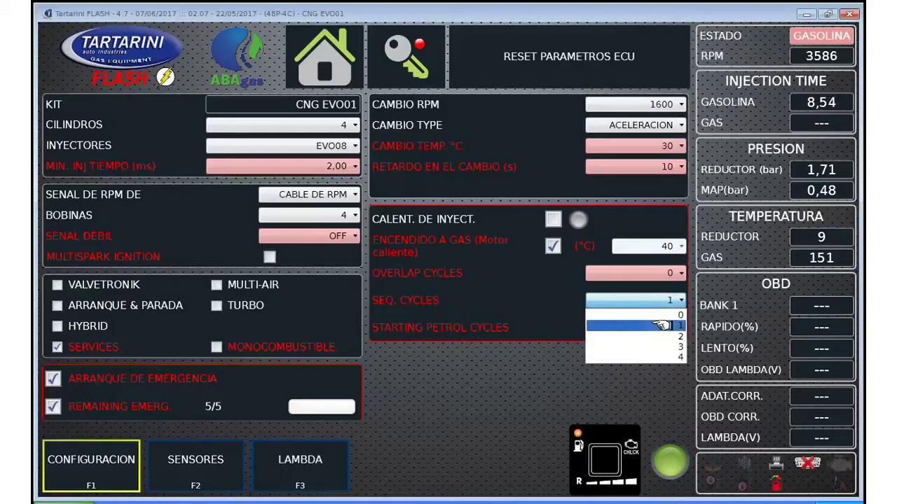
click(662, 325)
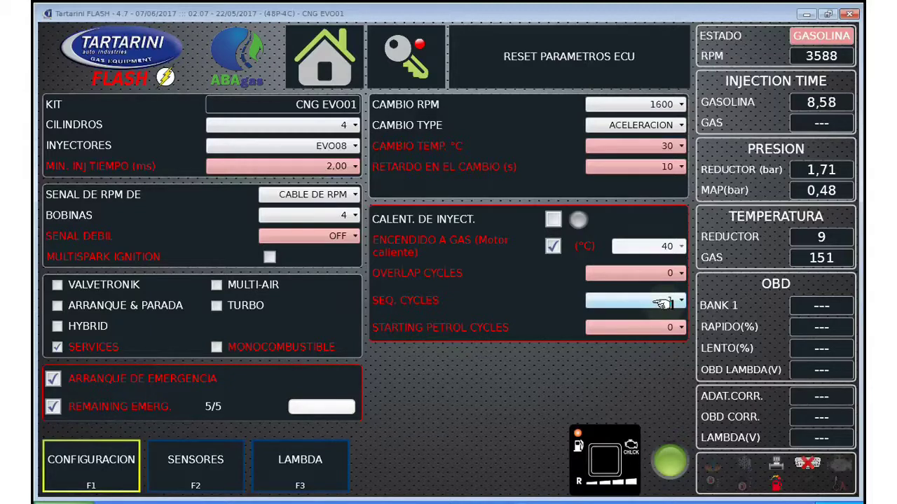
click(664, 302)
click(670, 335)
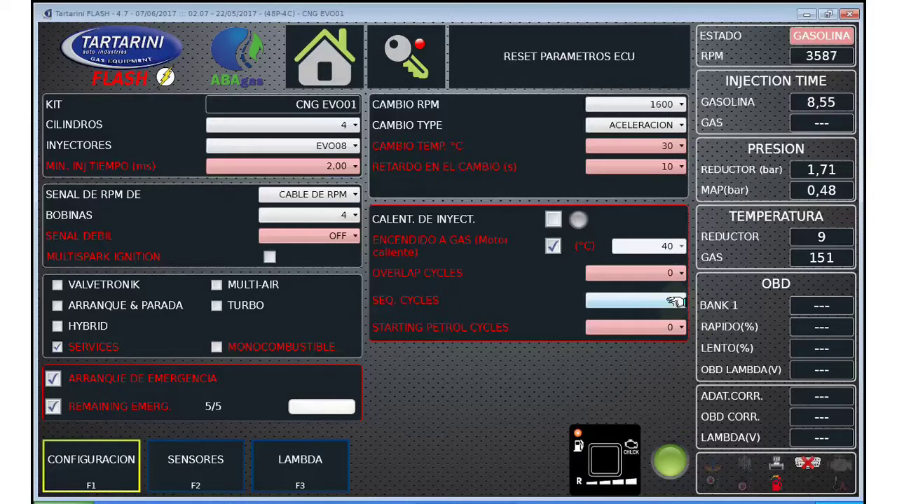
click(674, 301)
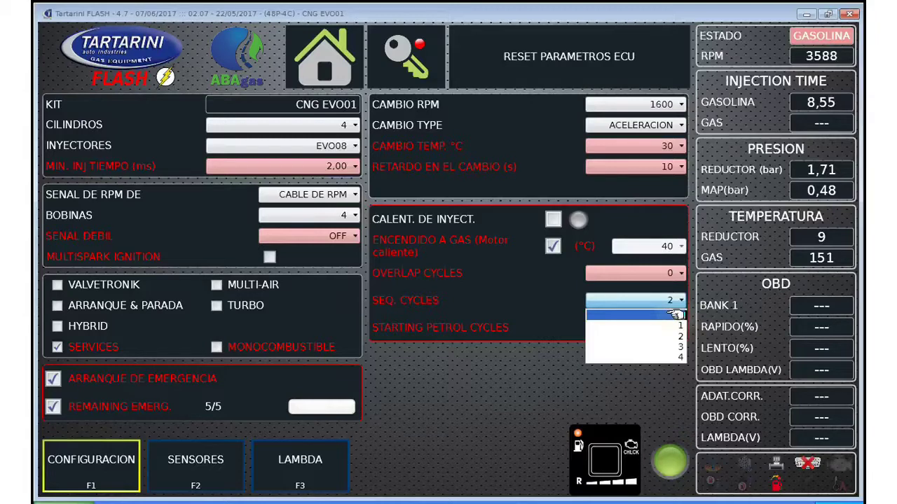
click(676, 315)
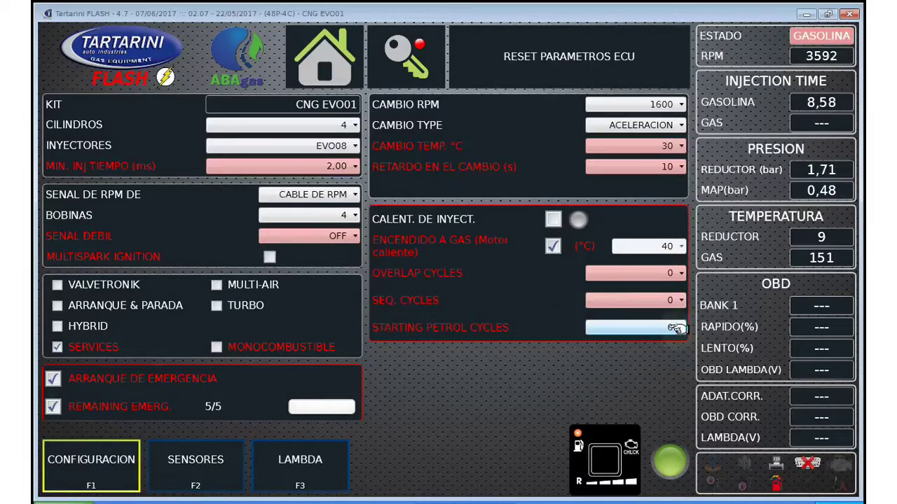
click(664, 300)
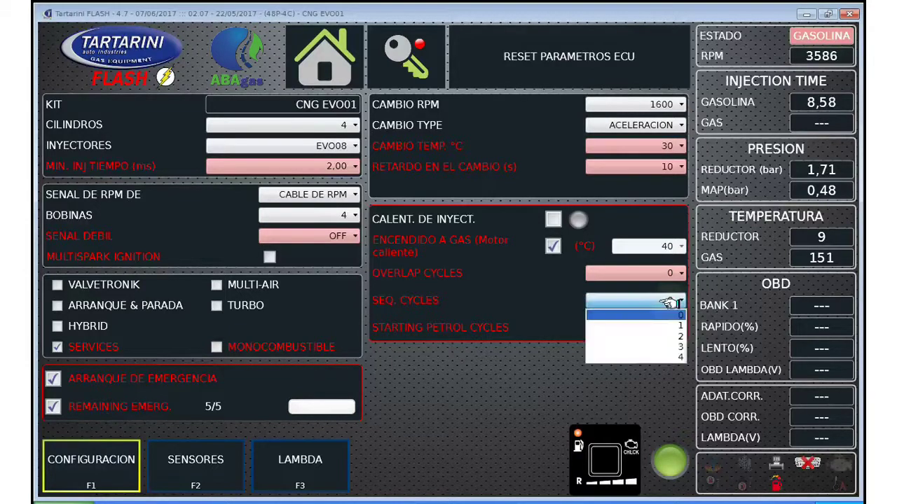
click(669, 324)
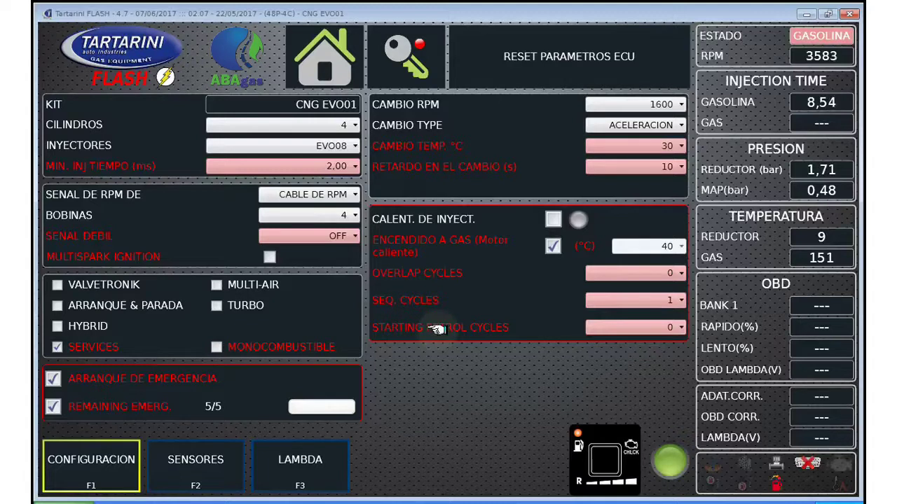
Step: Go through the STARTING PETROL CYCLES options and select 0
click(677, 328)
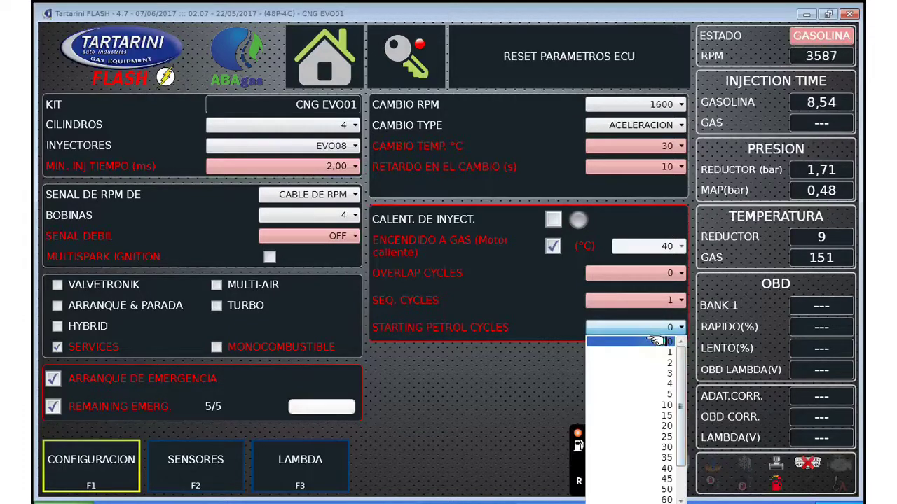
click(656, 341)
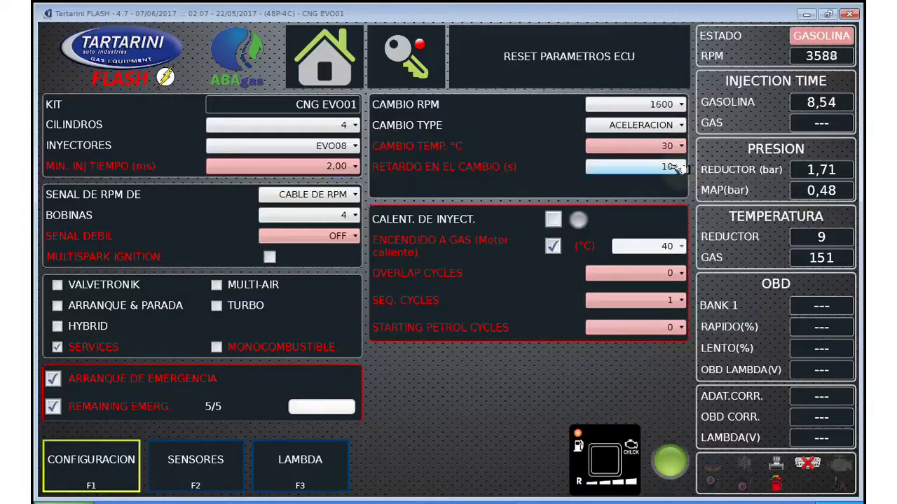
click(199, 501)
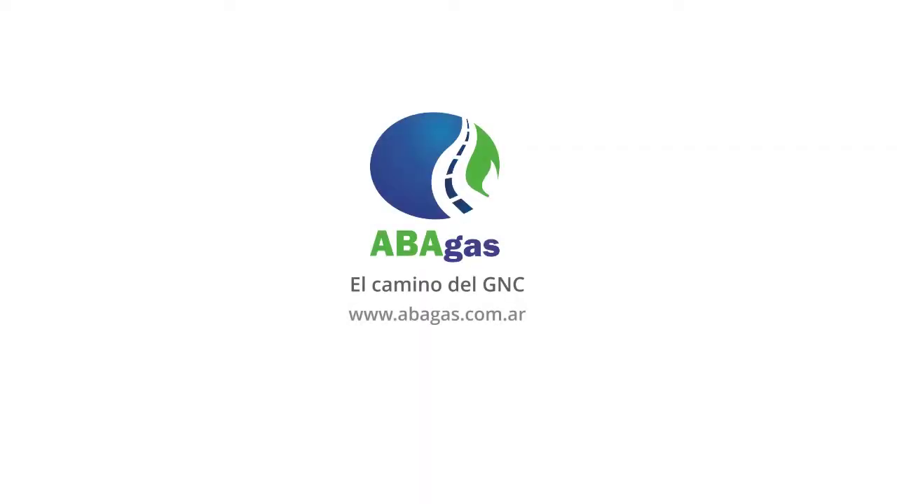